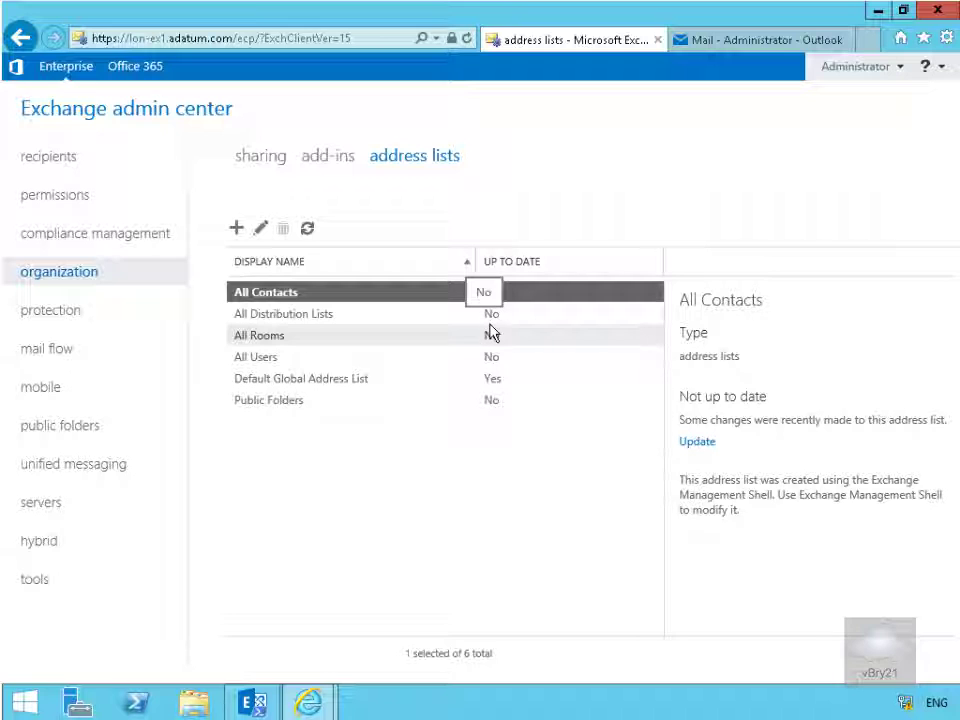
- Start a new address list and name it All Departments
click(697, 440)
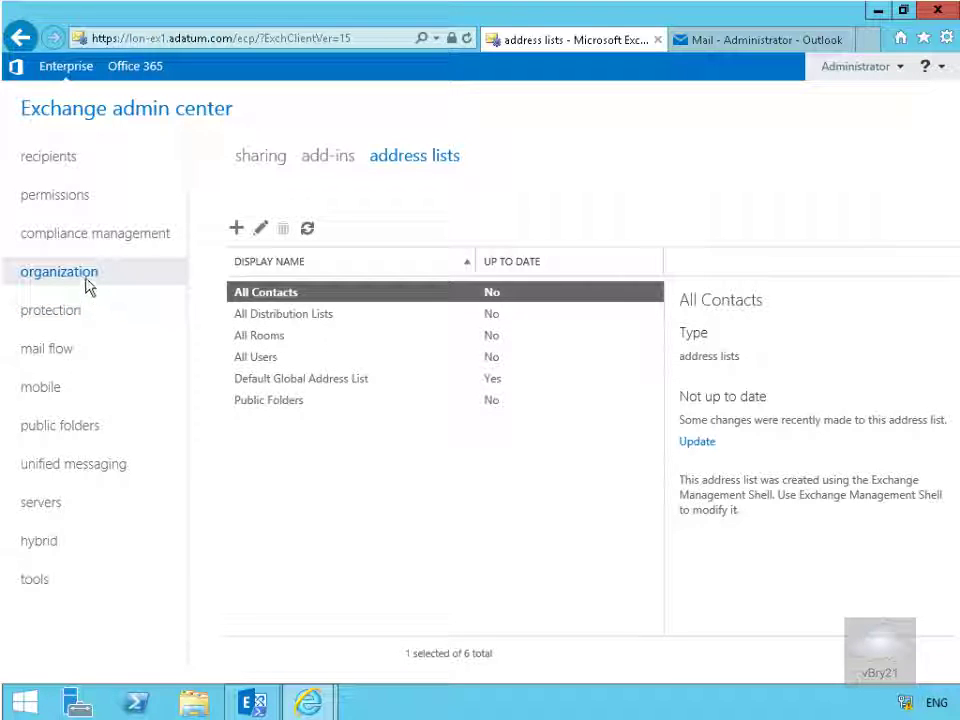
click(240, 233)
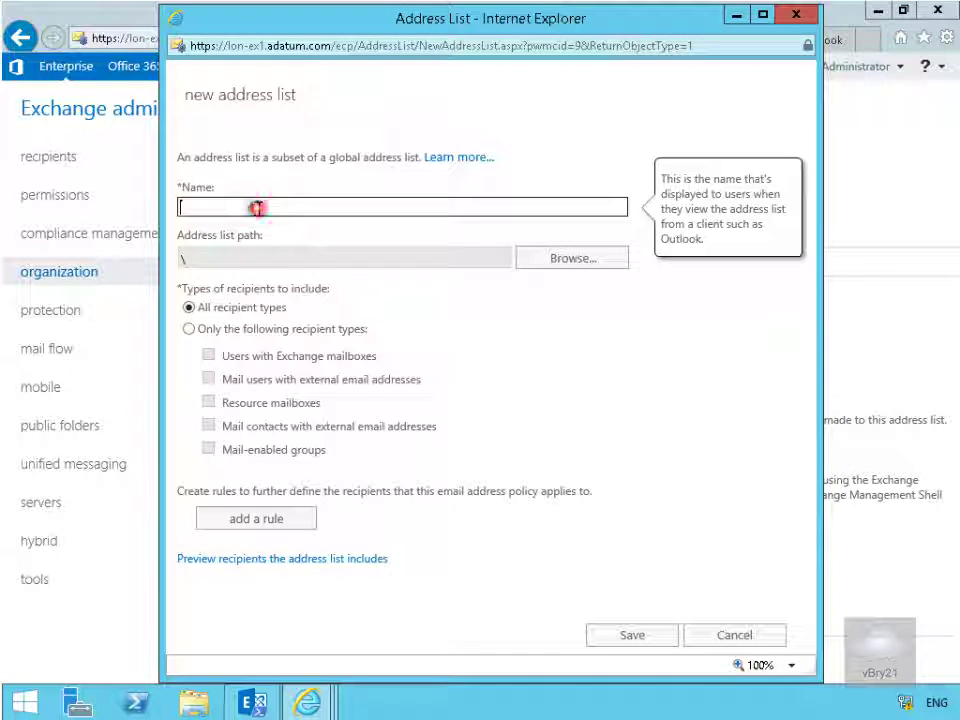
text(All)
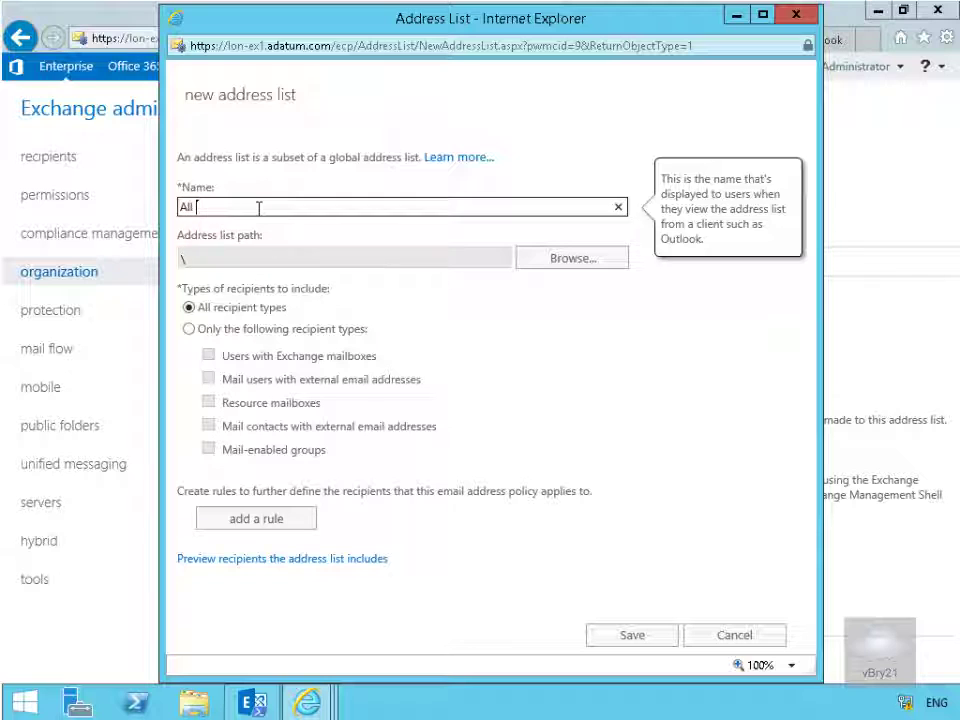
text( Departme)
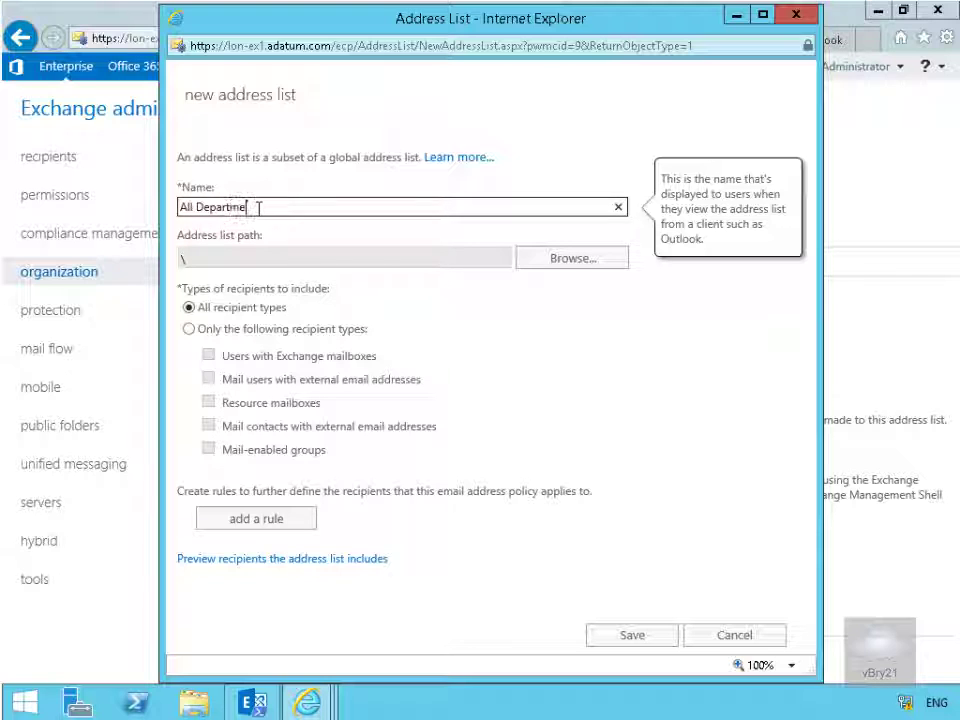
text(nts)
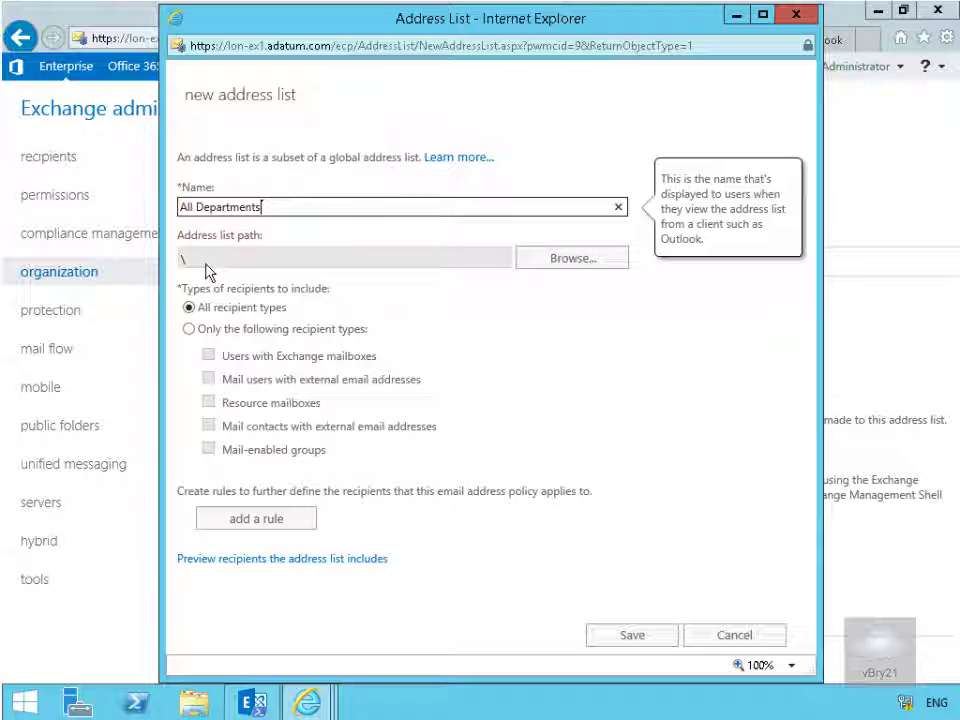
- Limit the All Departments list to users with Exchange mailboxes and save it
click(222, 329)
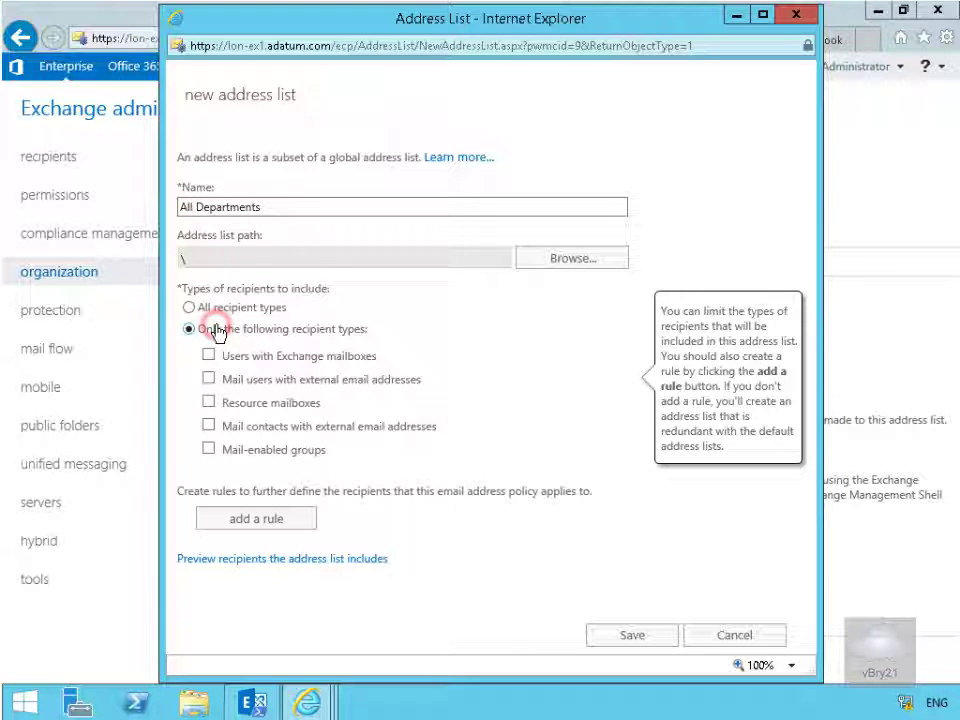
click(208, 357)
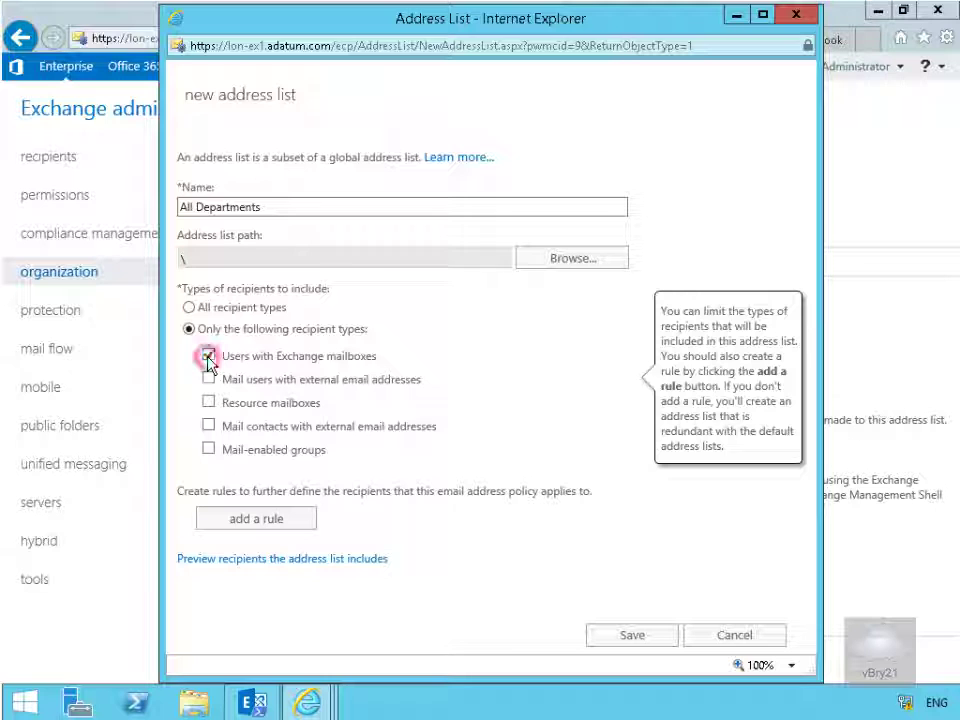
click(620, 636)
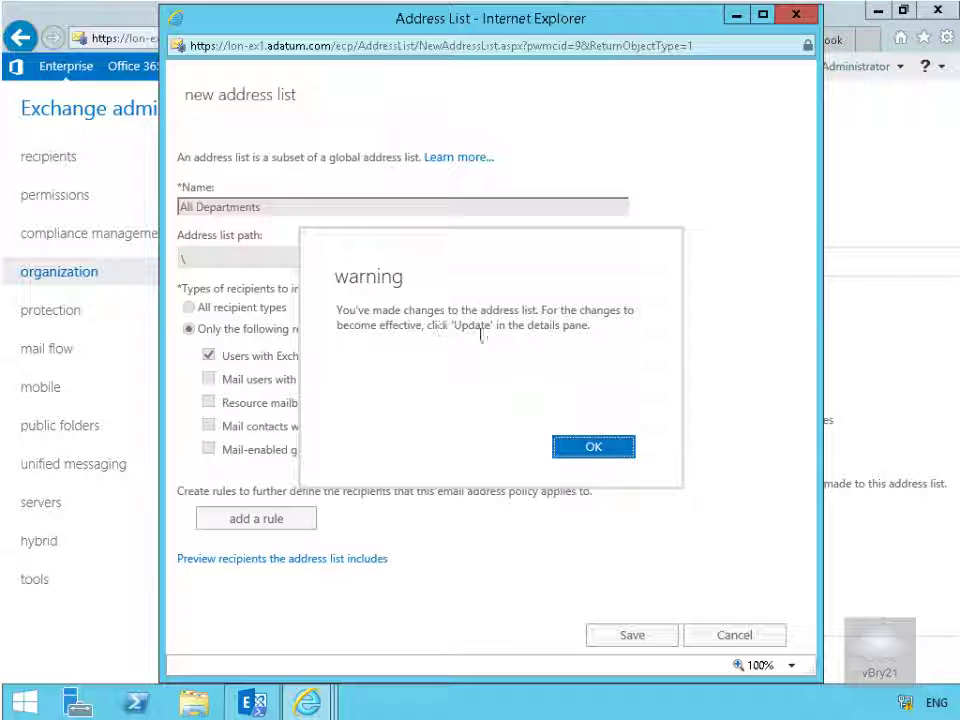
click(595, 449)
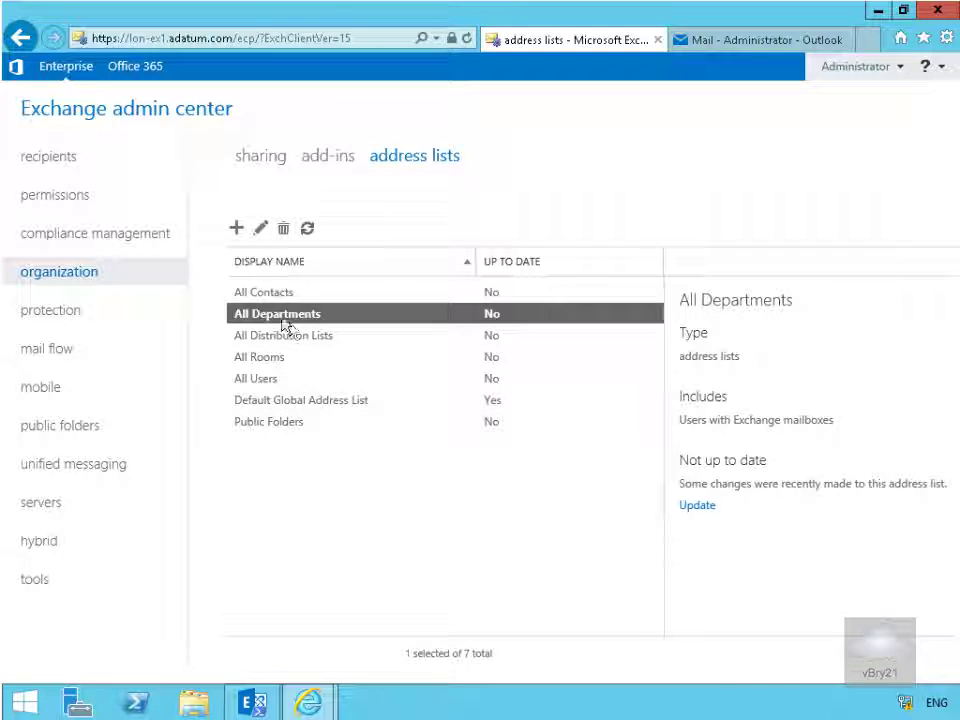
- Start another address list named Research and set its path to \All Departments
click(236, 229)
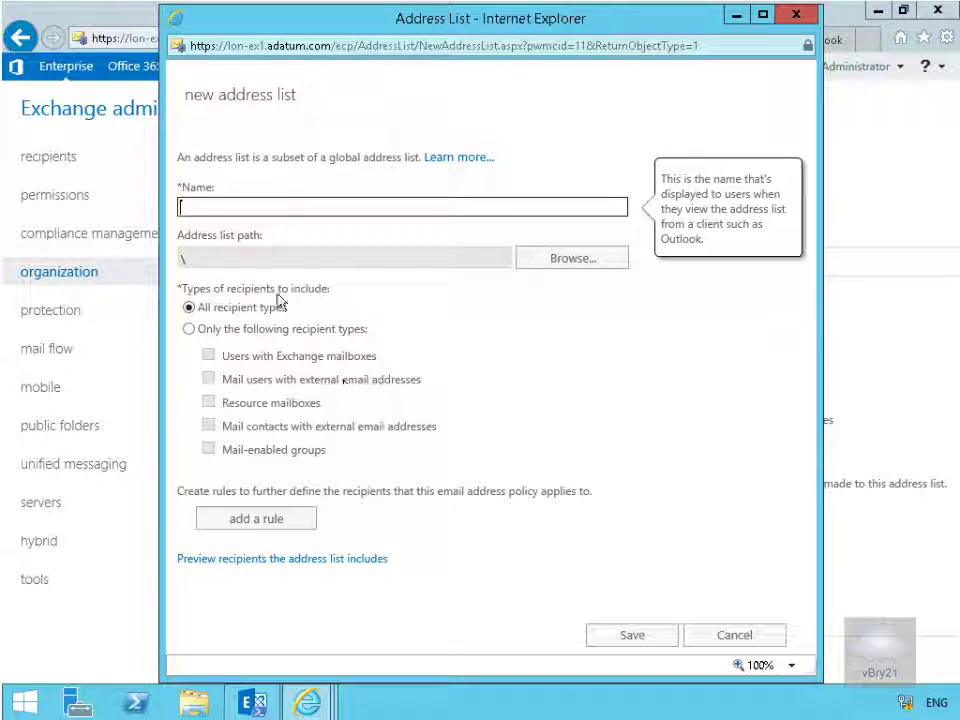
click(217, 206)
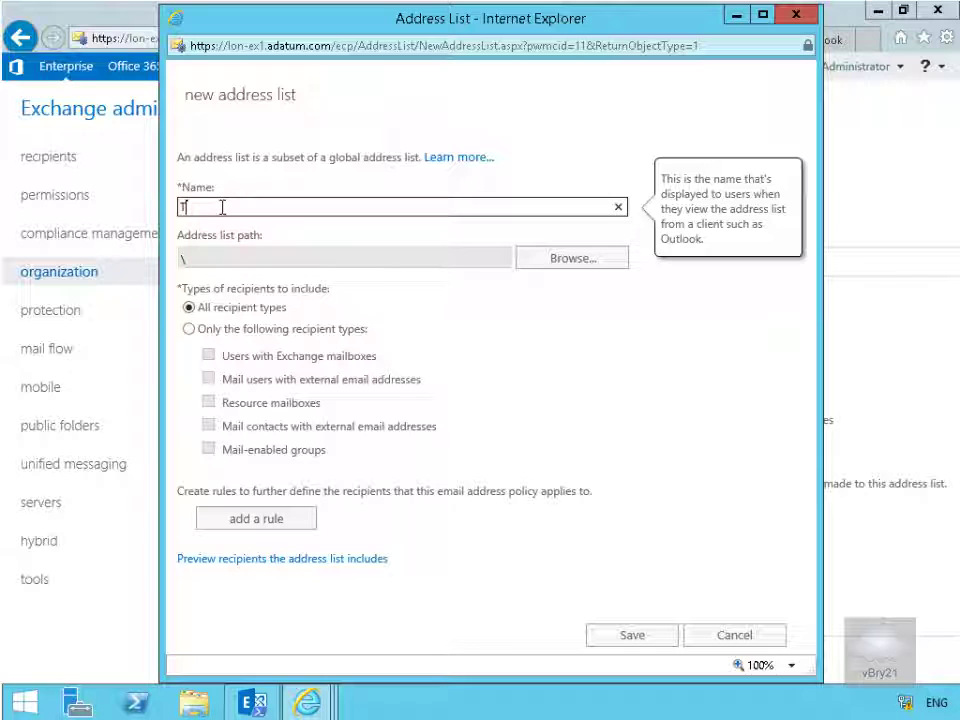
text(Research)
click(542, 257)
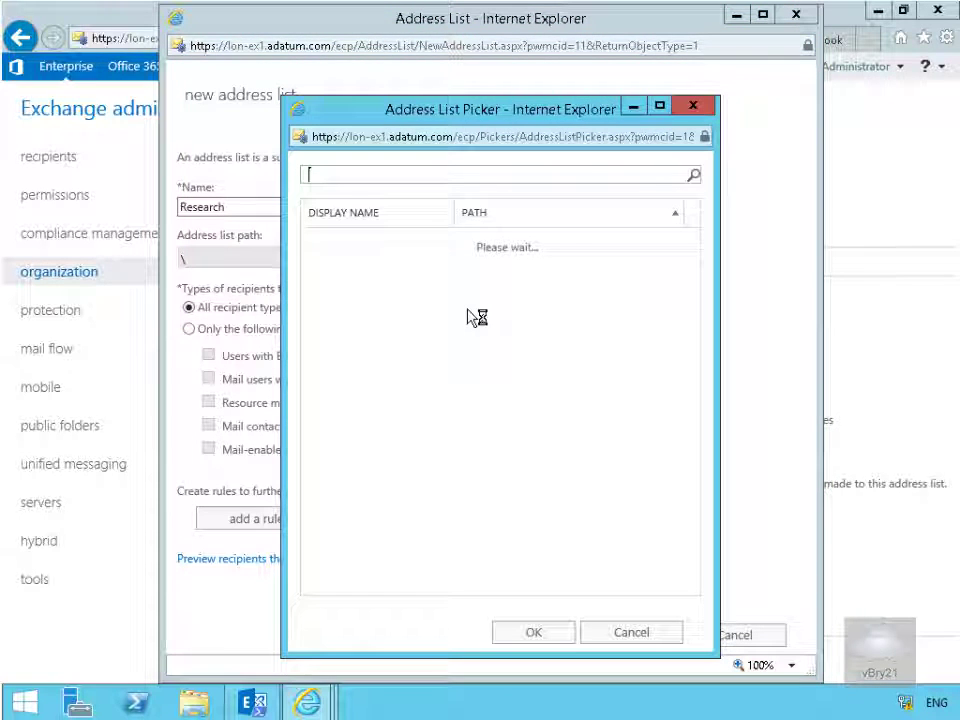
click(360, 267)
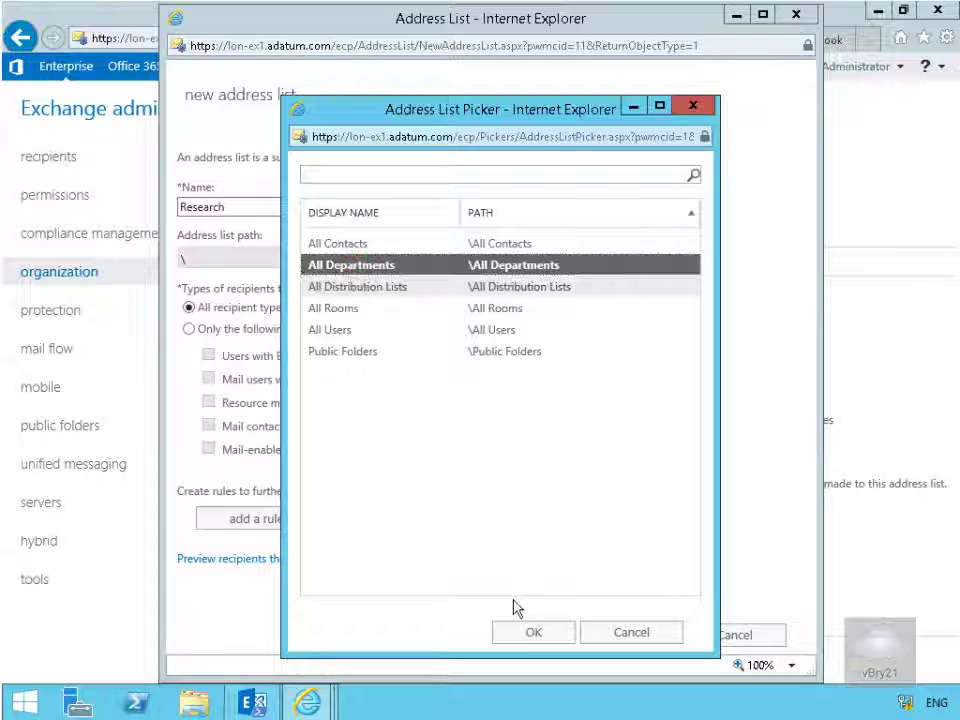
click(521, 632)
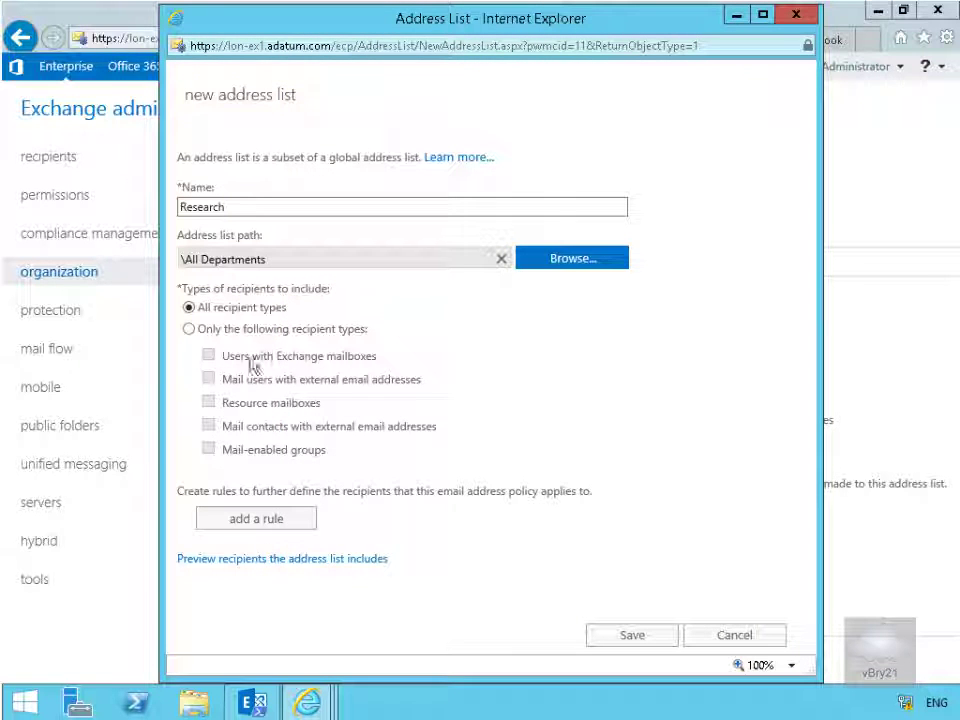
- Limit the Research list to users with Exchange mailboxes and add a Department rule with the phrase Research
click(188, 329)
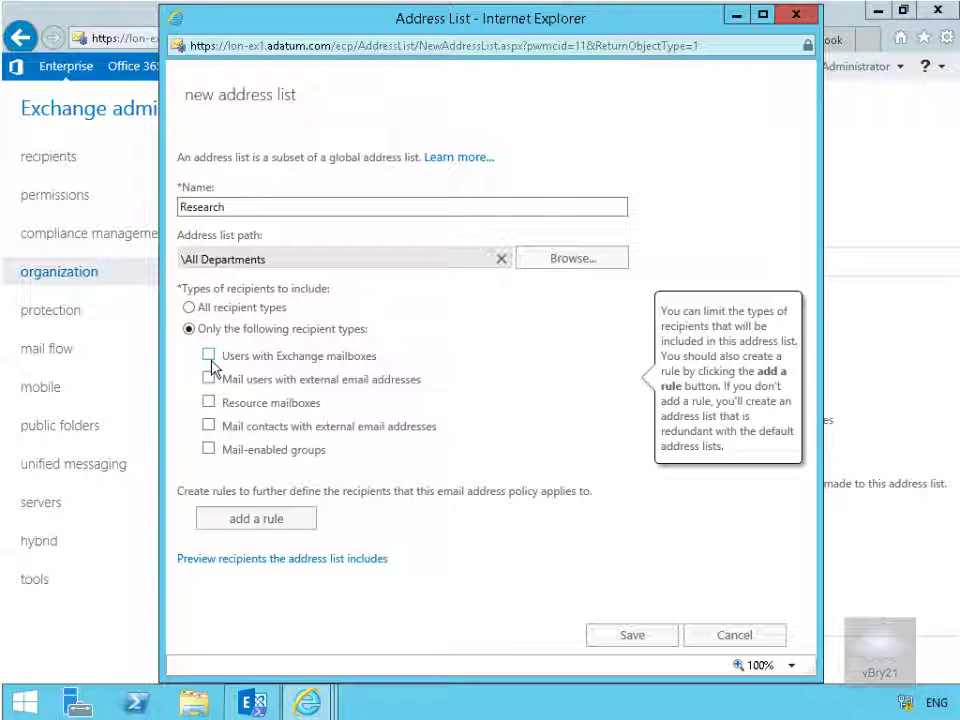
click(208, 355)
click(306, 519)
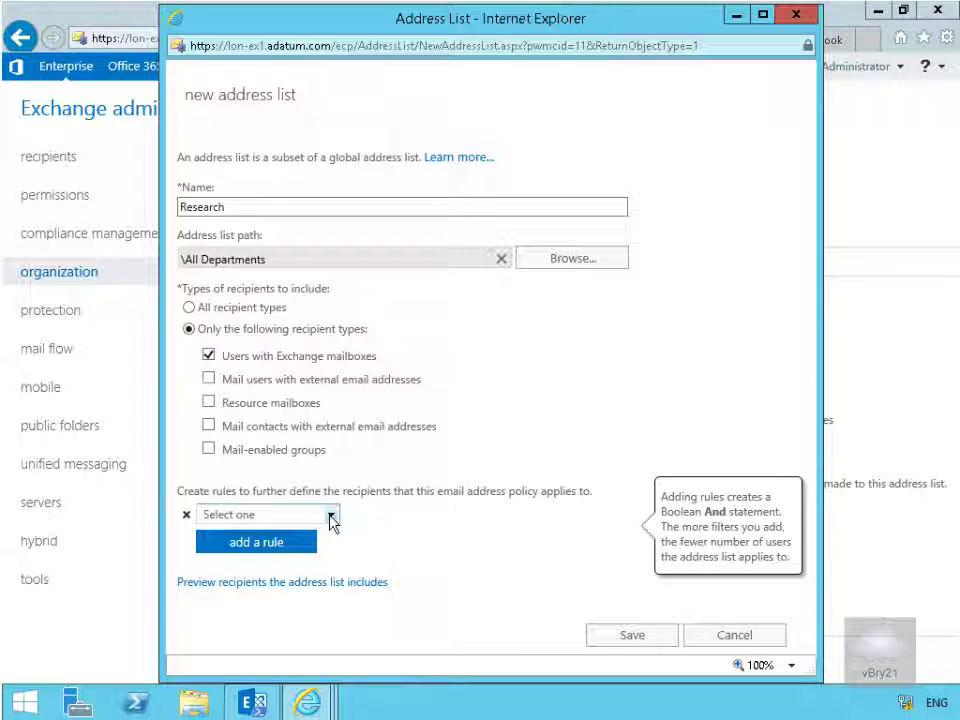
click(331, 516)
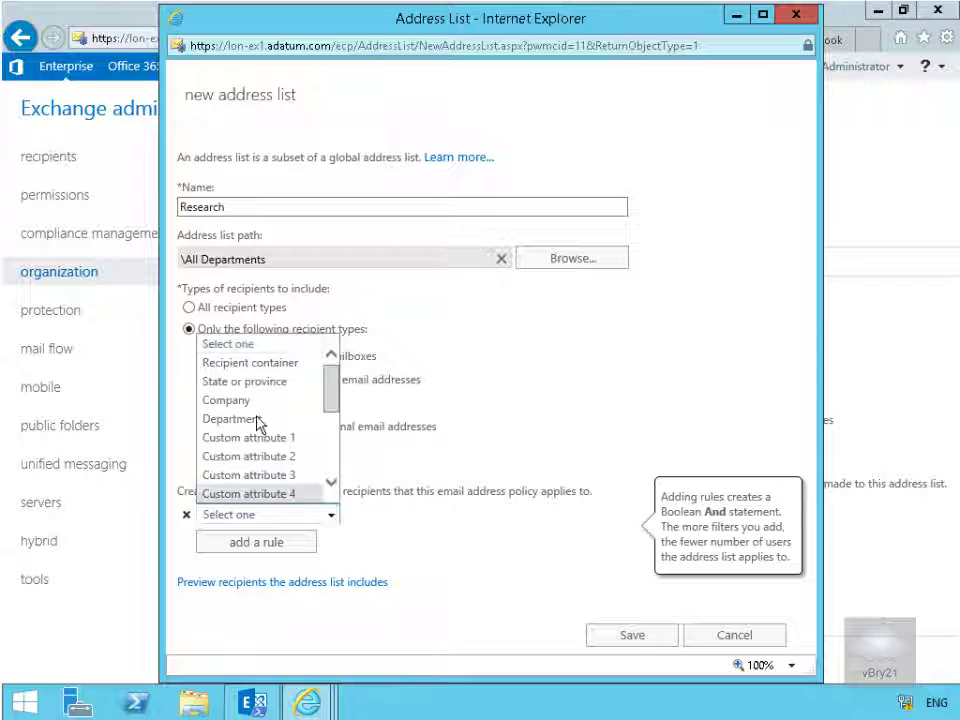
click(253, 420)
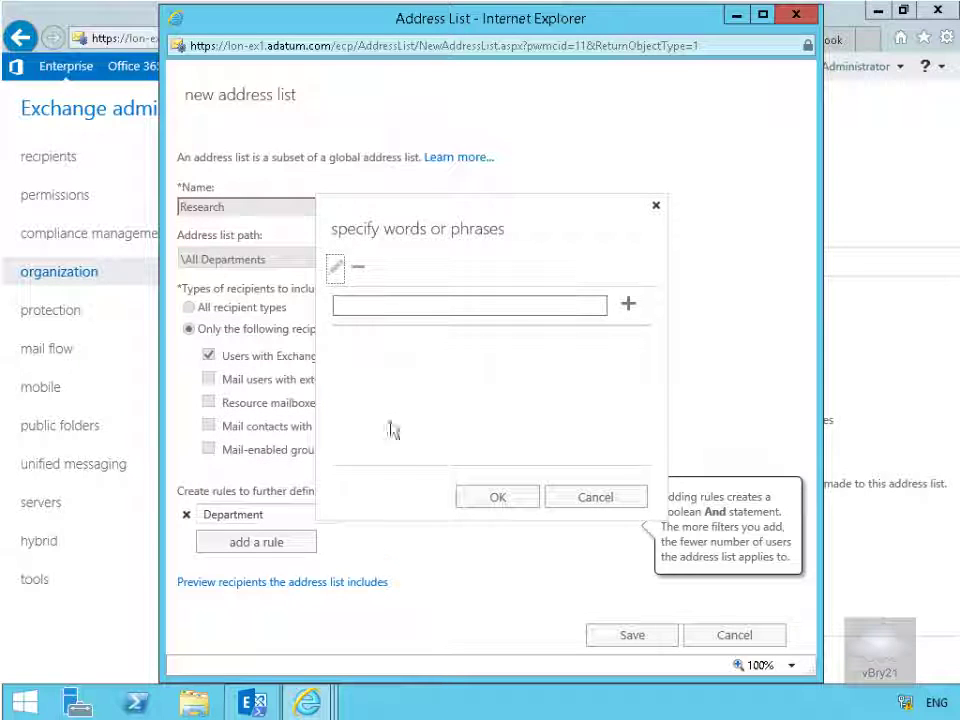
click(373, 304)
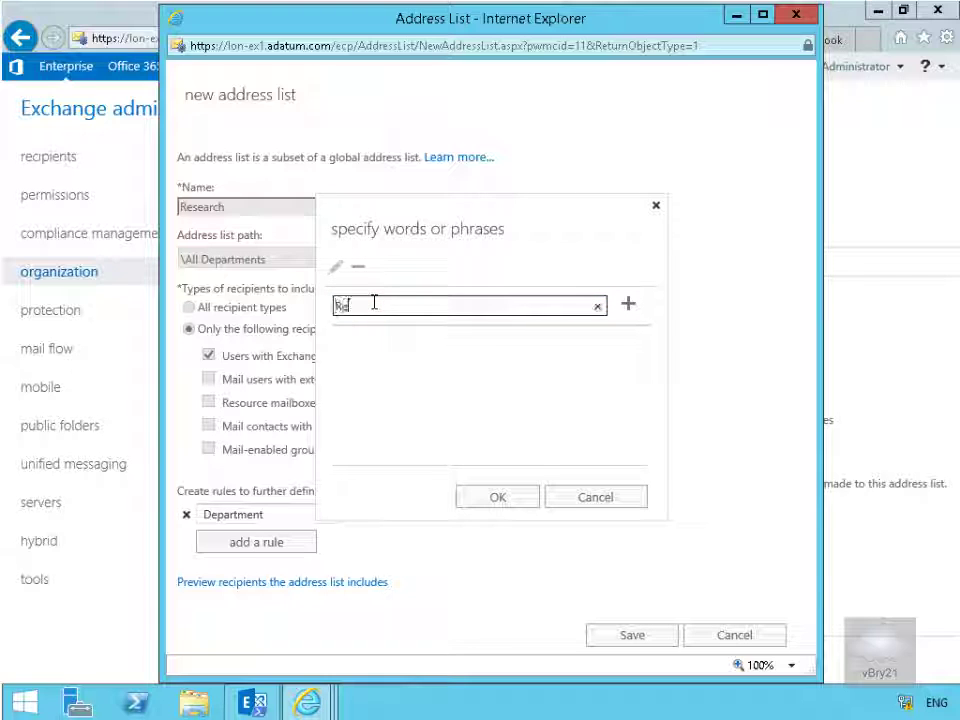
text(Research)
click(628, 305)
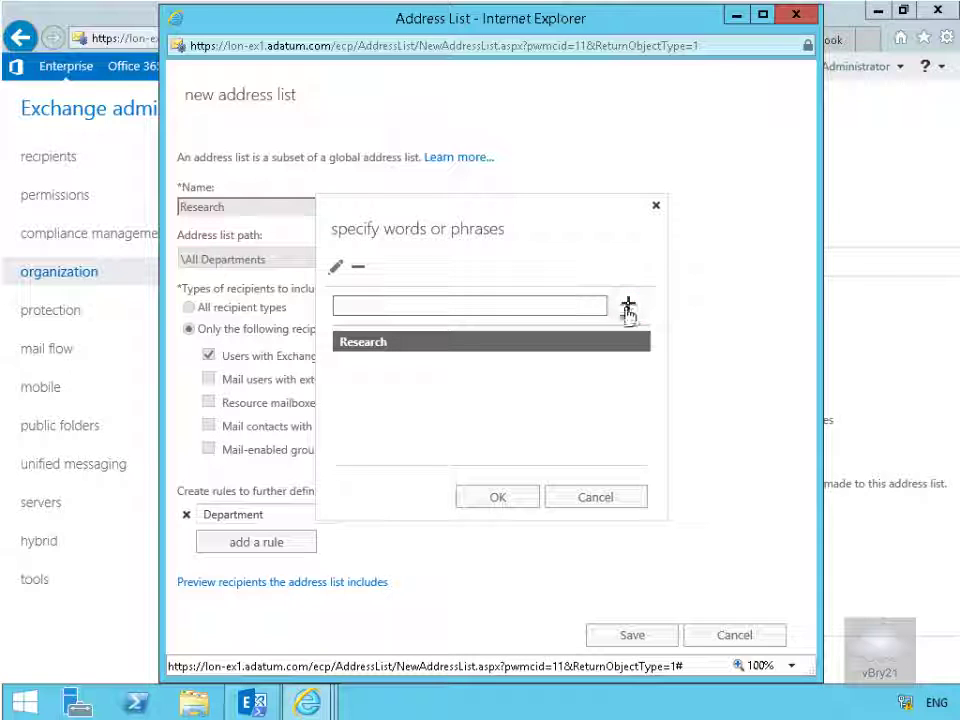
click(500, 498)
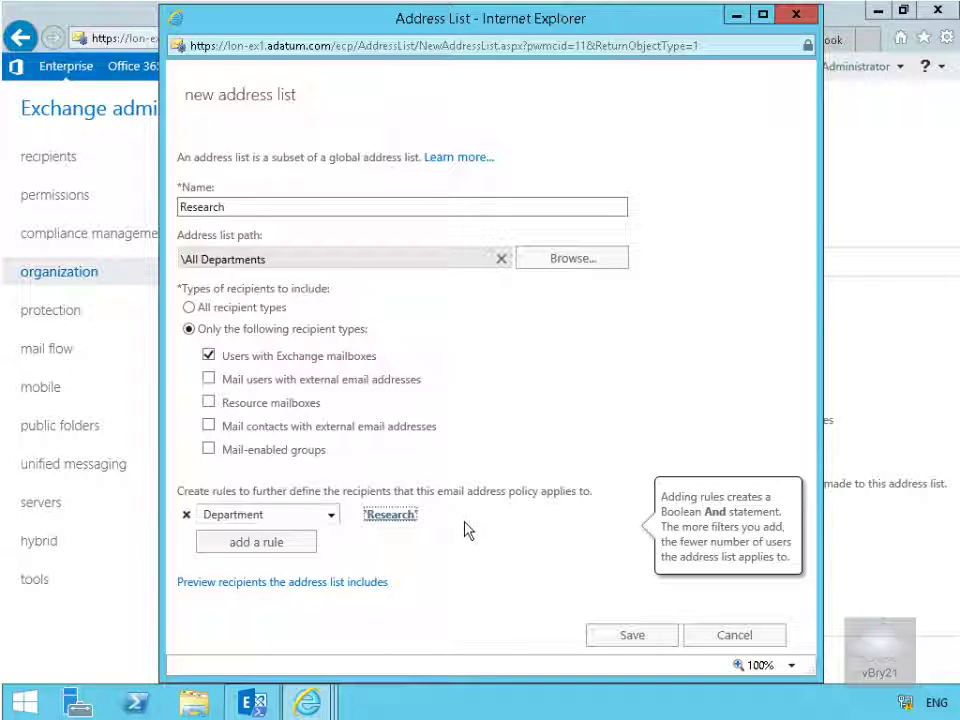
click(412, 518)
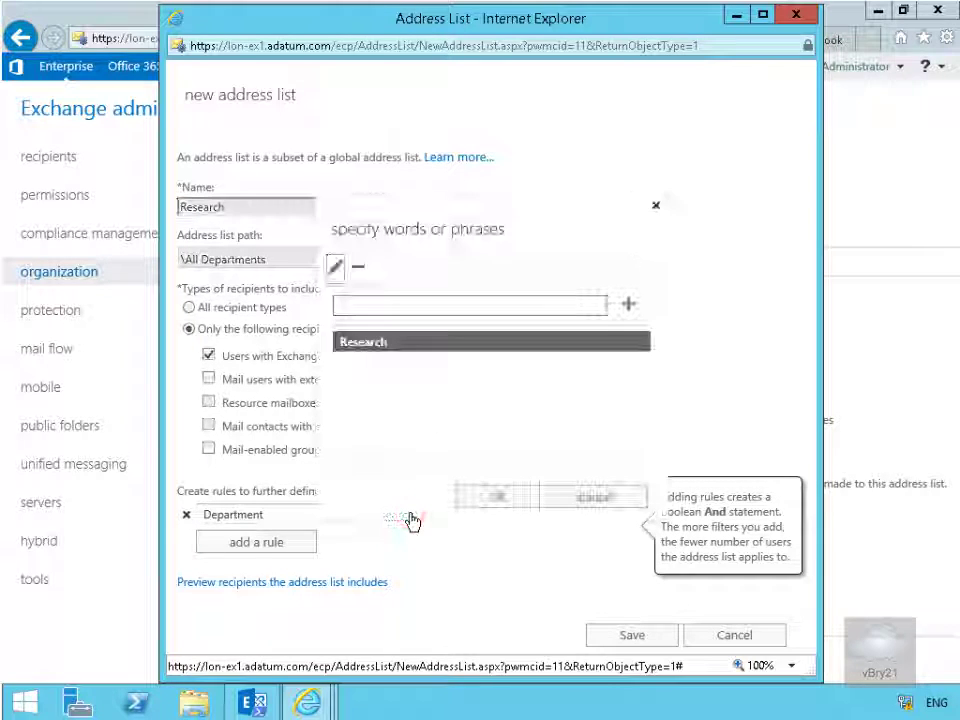
click(498, 500)
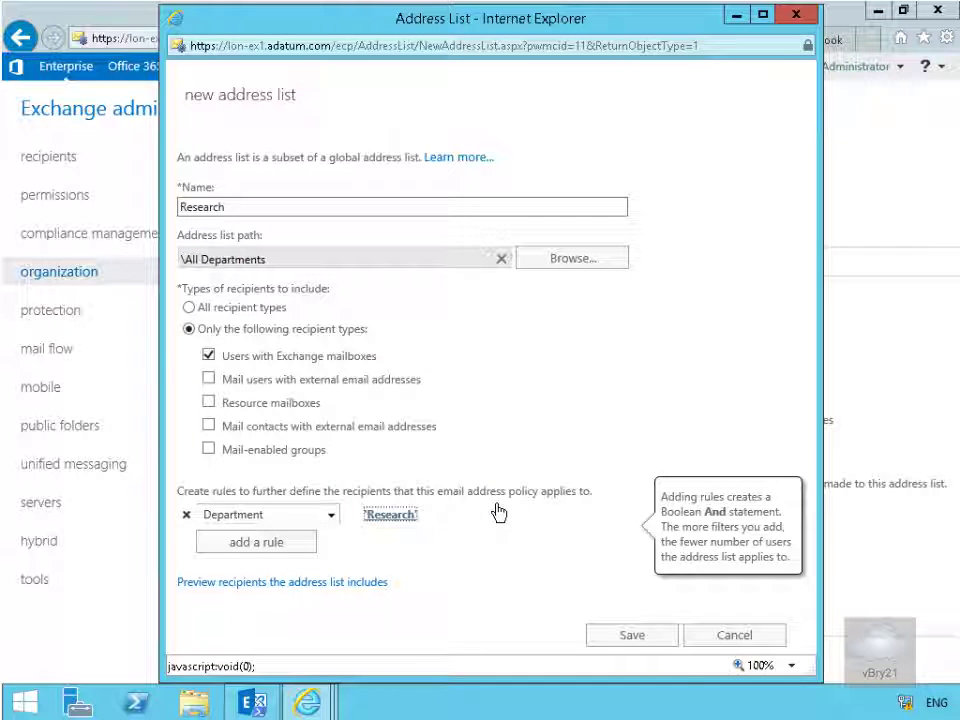
- Preview the recipients the Research address list includes, and save the list
click(329, 585)
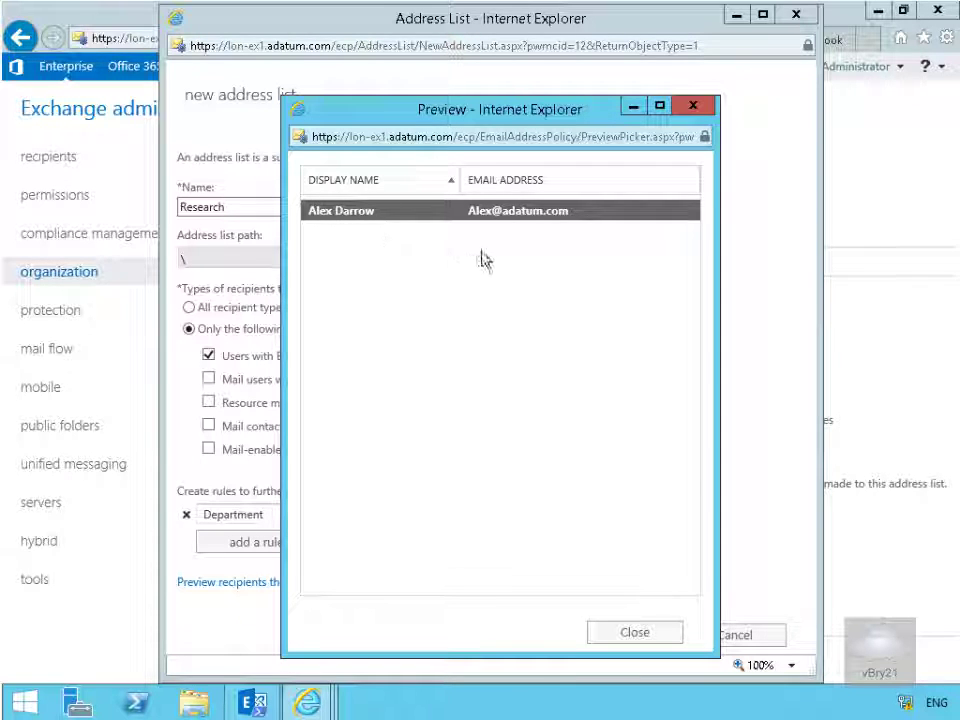
click(641, 630)
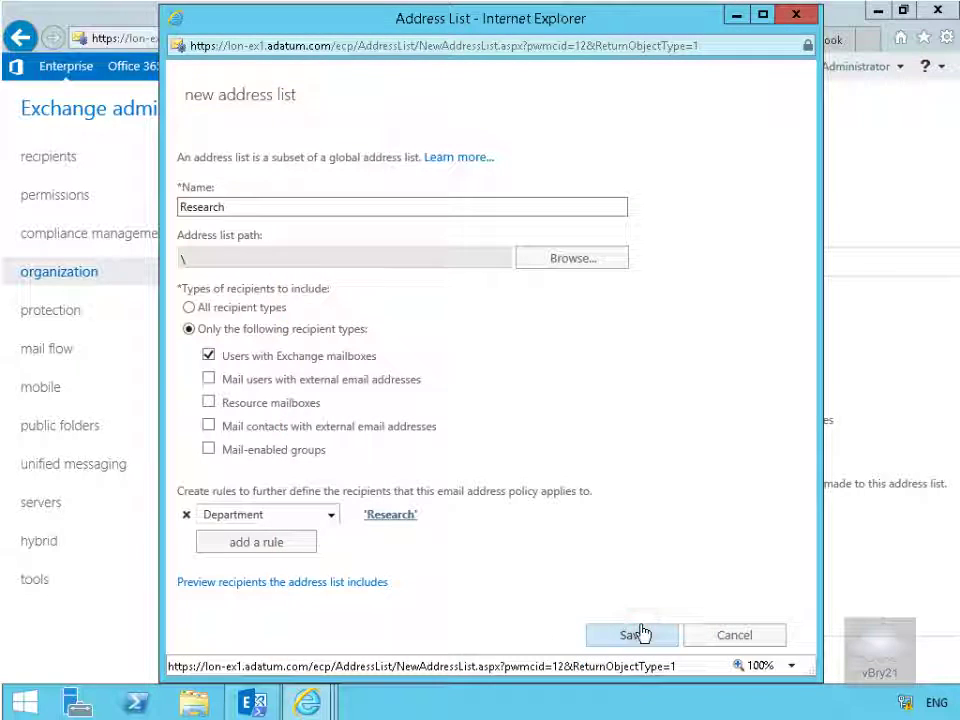
click(618, 636)
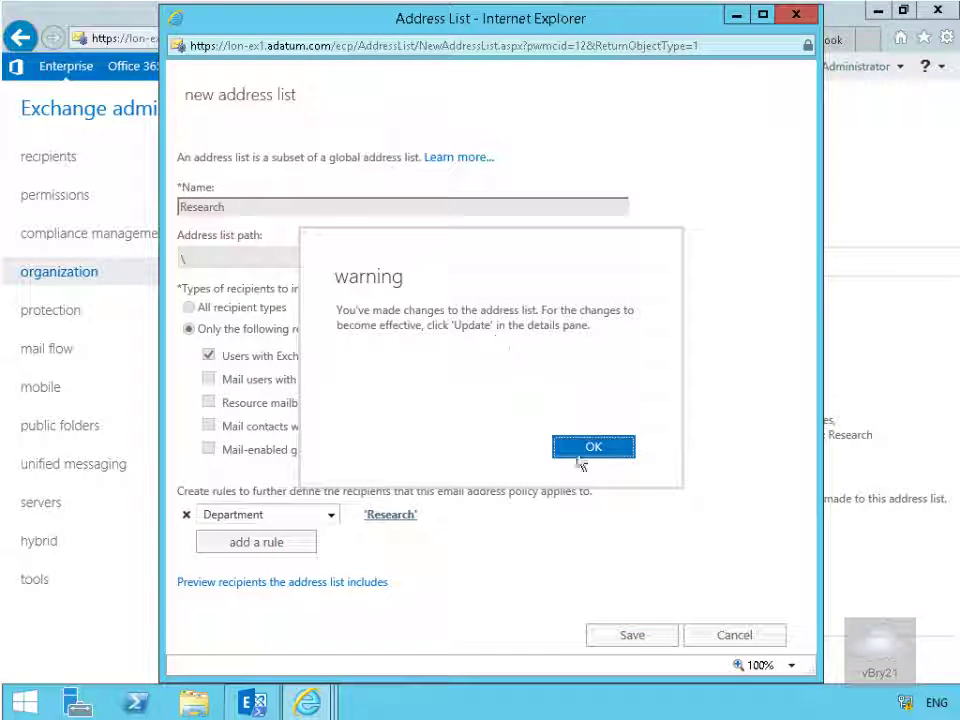
click(579, 458)
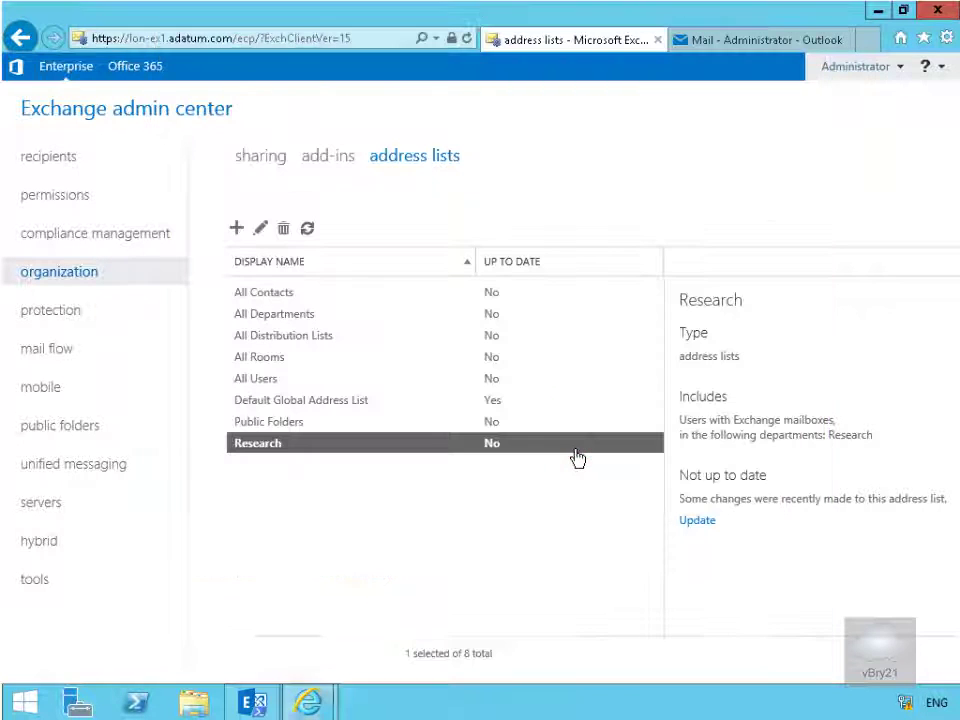
- Update the Research address list so its changes take effect
click(685, 521)
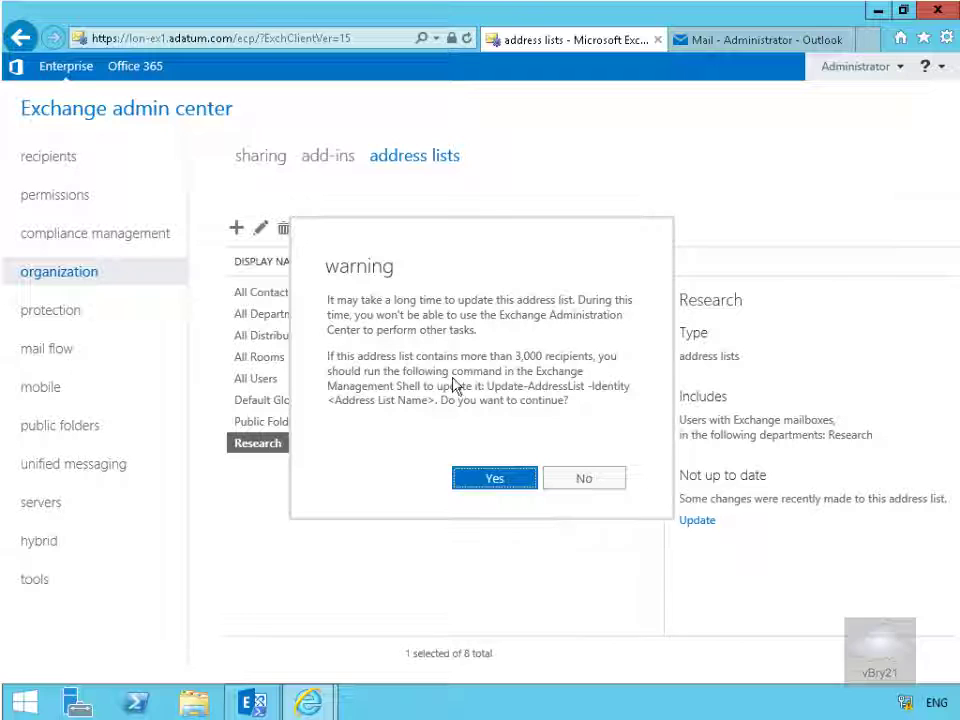
click(477, 479)
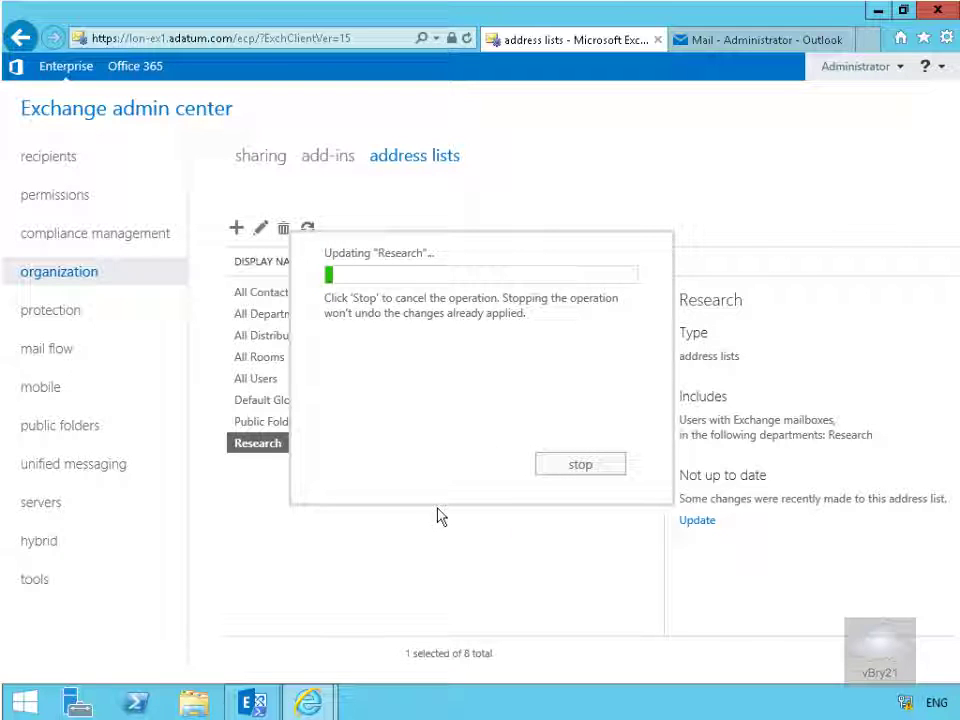
click(569, 455)
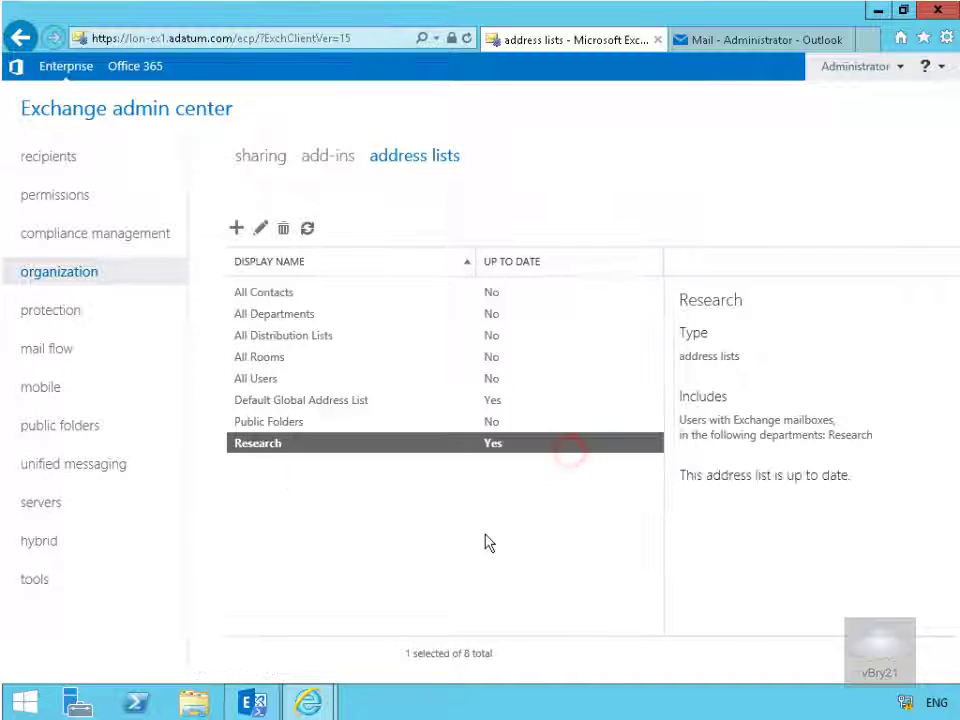
- Update the All Departments address list so its changes take effect
click(300, 315)
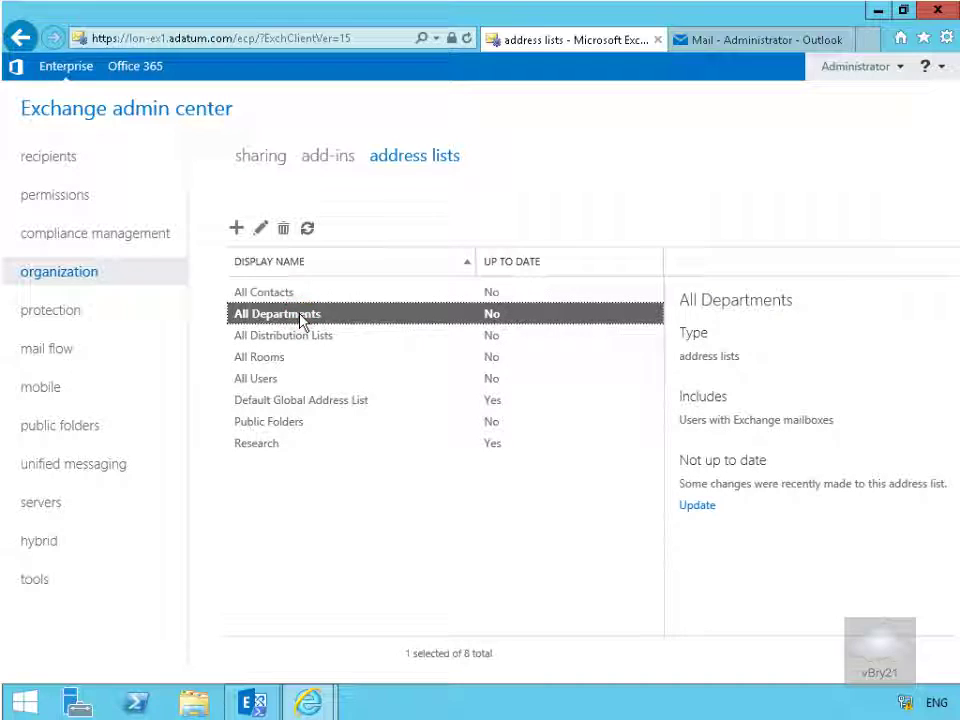
click(697, 508)
click(491, 478)
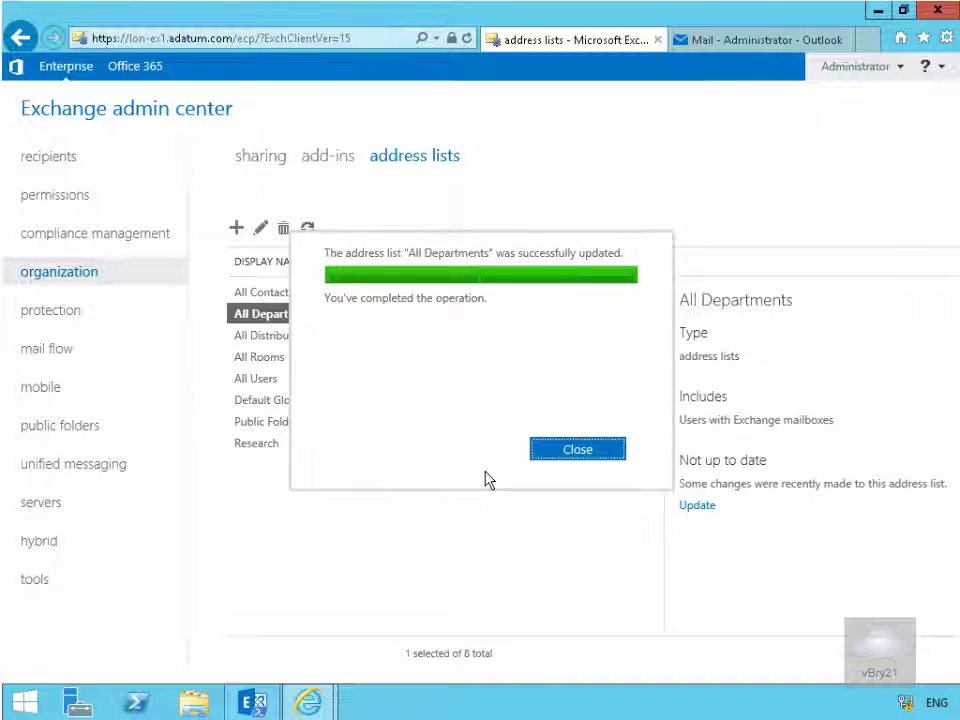
click(564, 450)
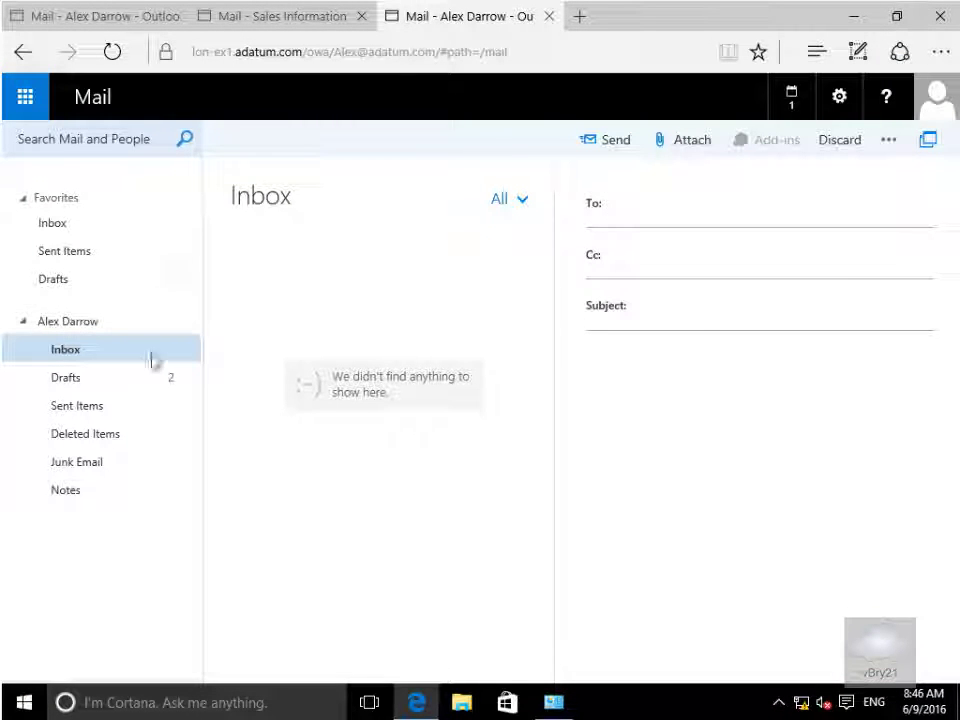
- Switch to Outlook on the web and open the address book for the new message's To recipients
click(596, 208)
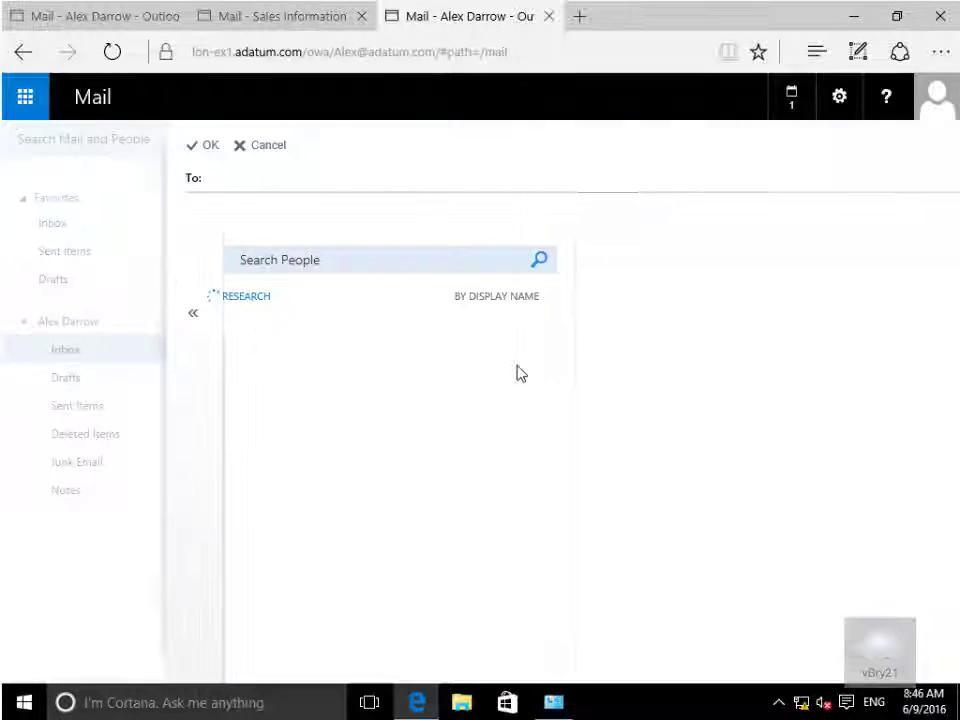